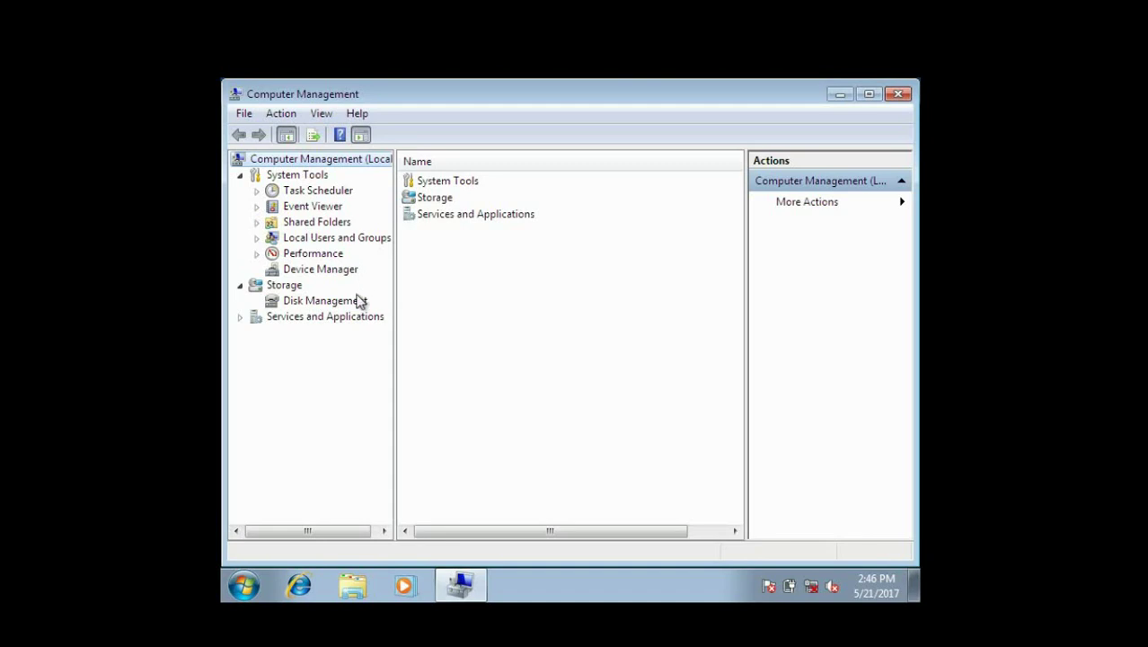
Shrink the C: volume by 12672 MB in Disk Management
click(358, 307)
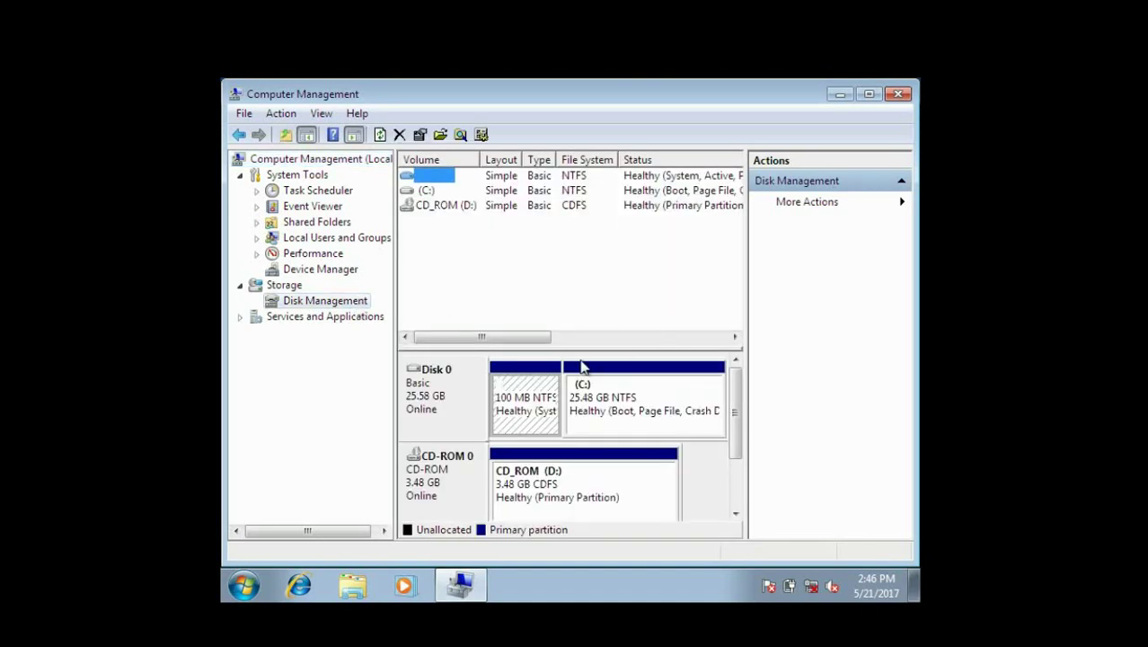
click(460, 182)
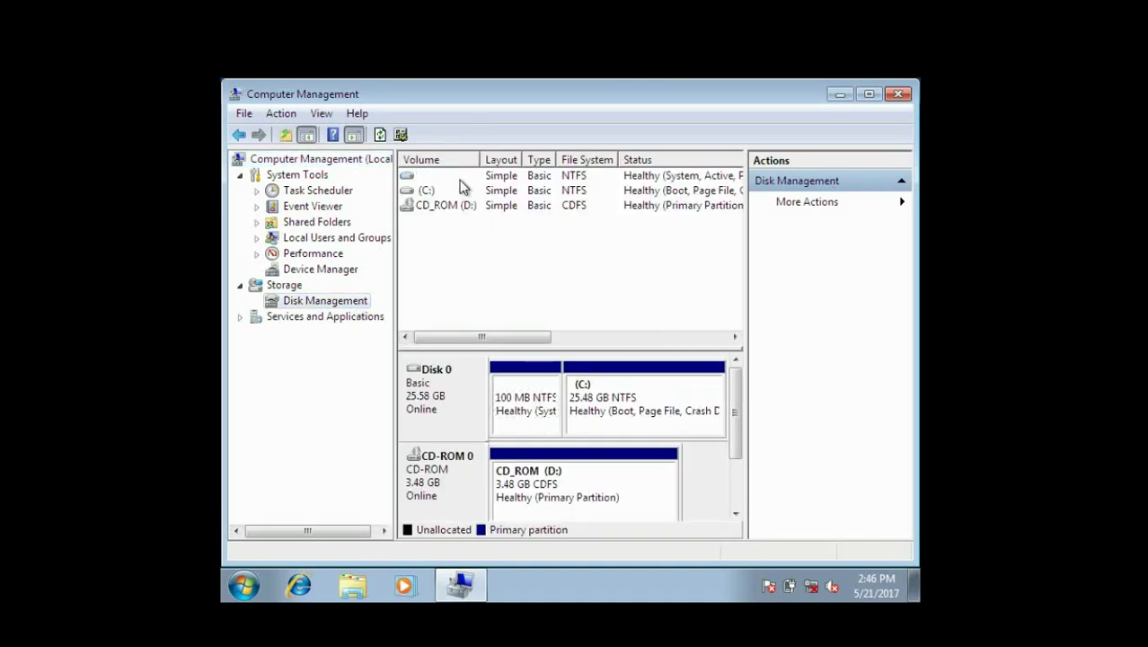
click(607, 386)
right_click(608, 389)
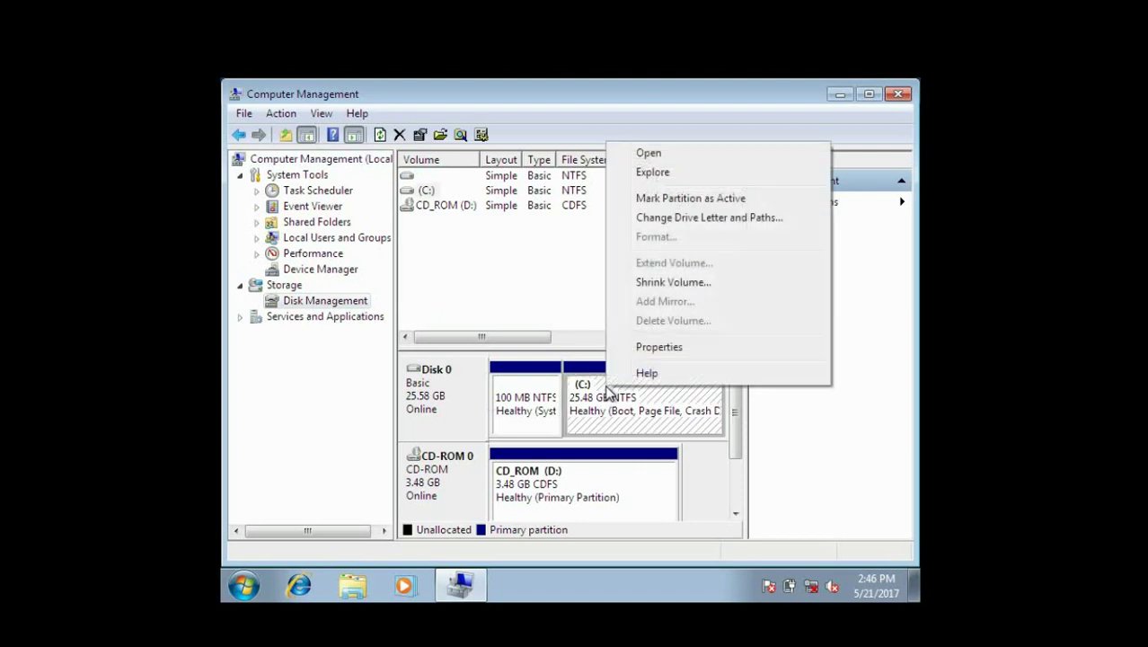
click(653, 285)
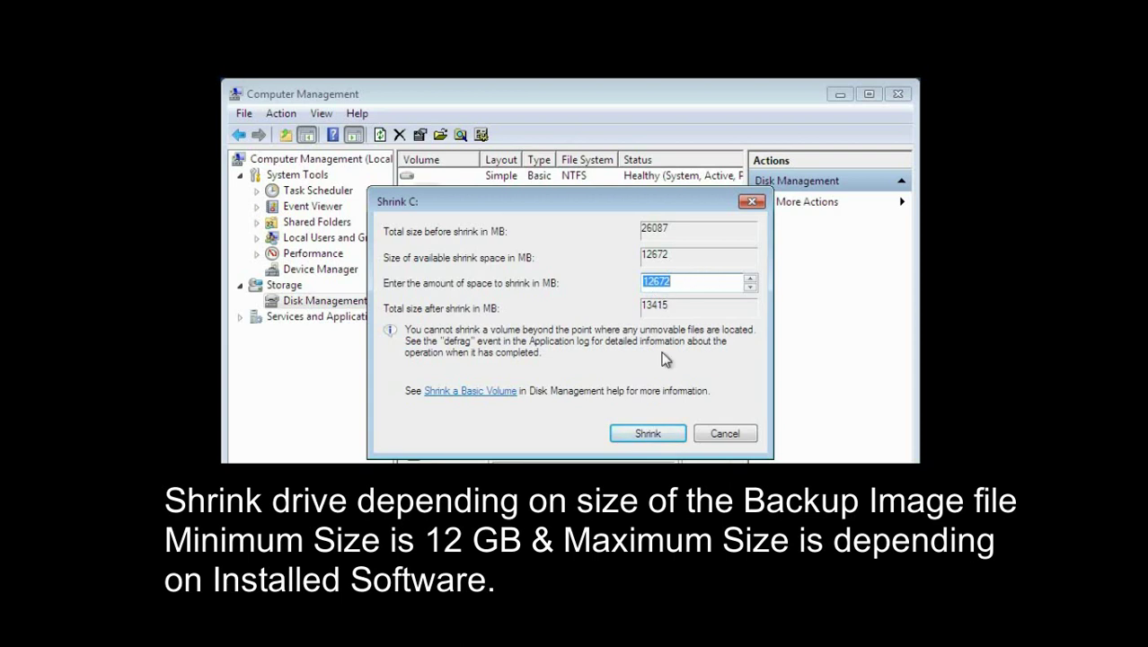
click(647, 432)
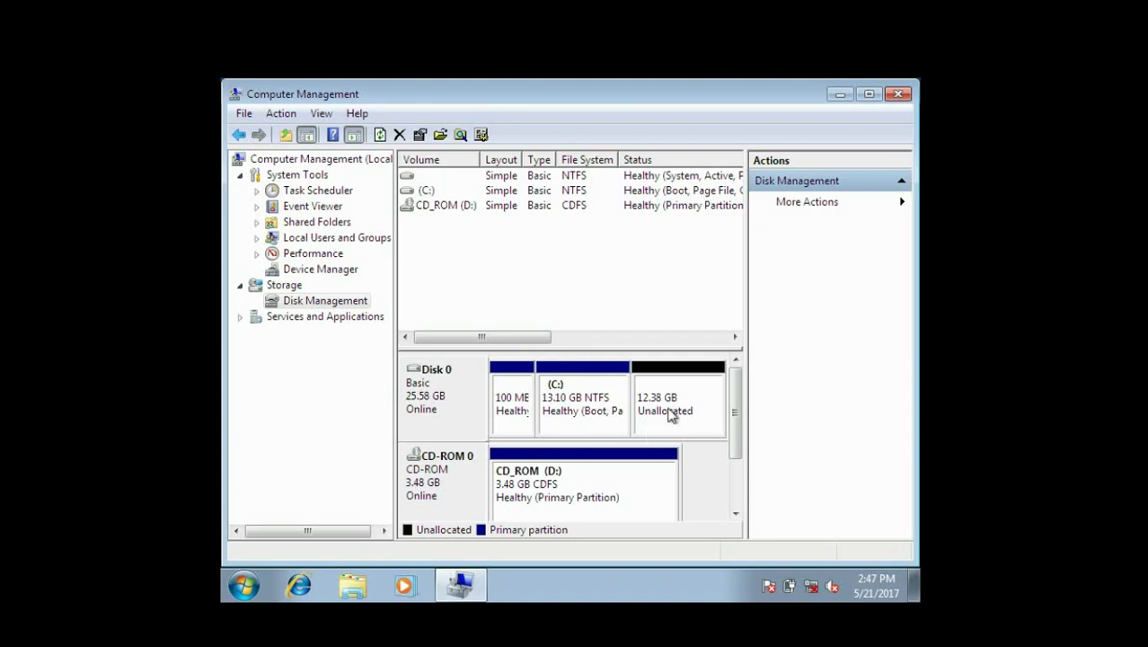
Set up a new simple volume of 12672 MB in the unallocated space of Disk 0 and assign it drive letter R
right_click(675, 410)
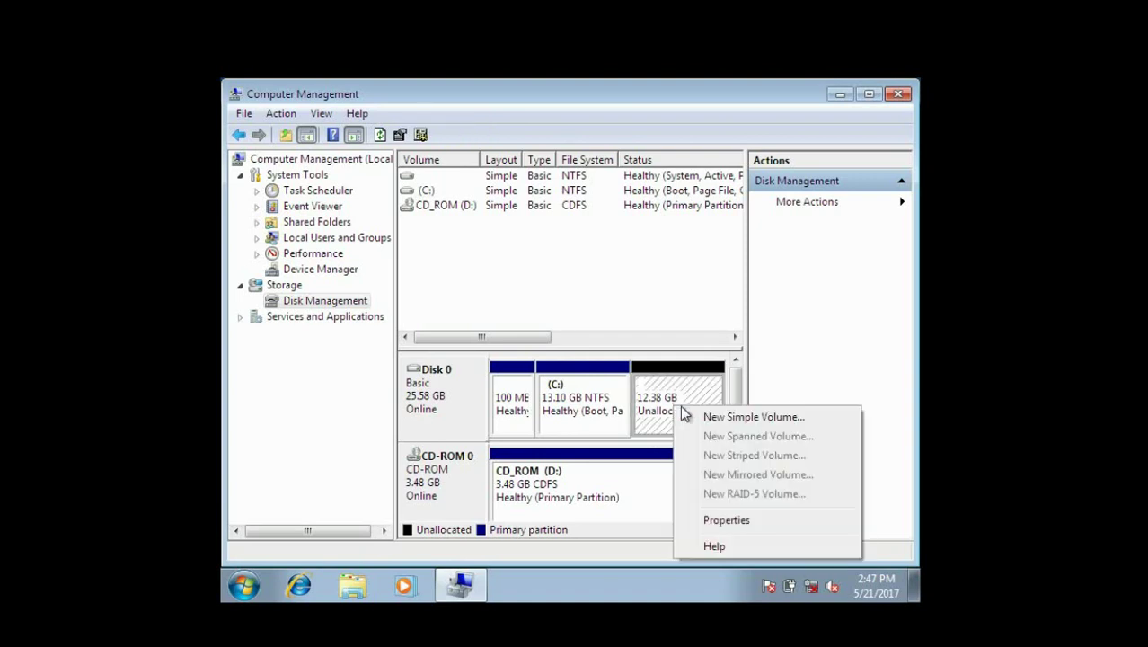
click(698, 415)
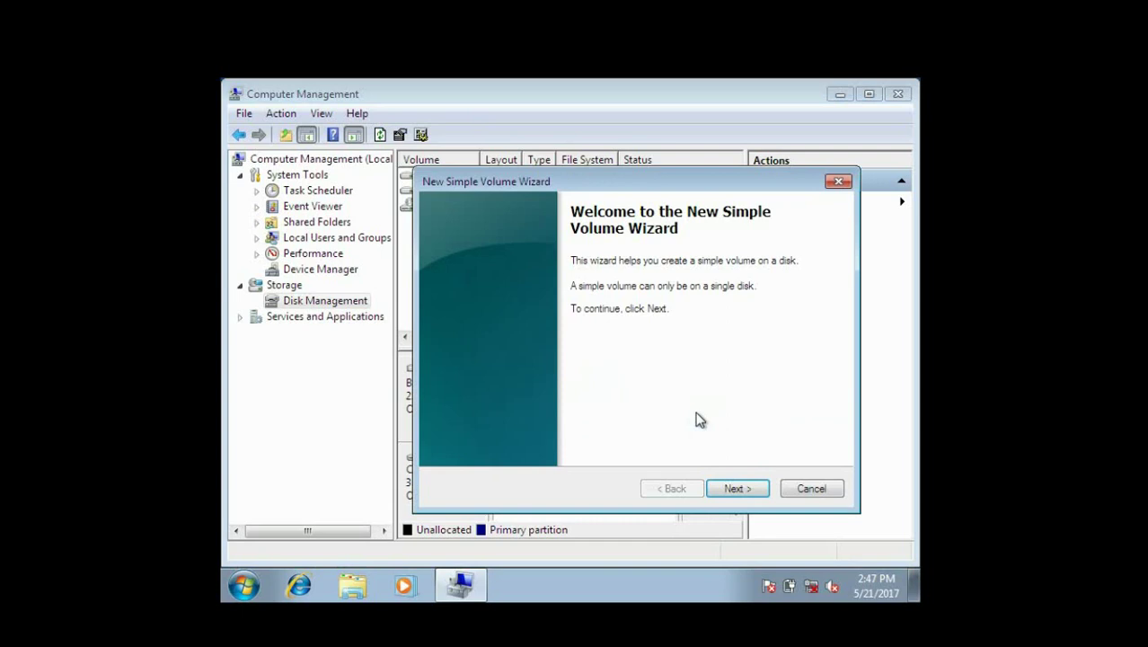
key(Return)
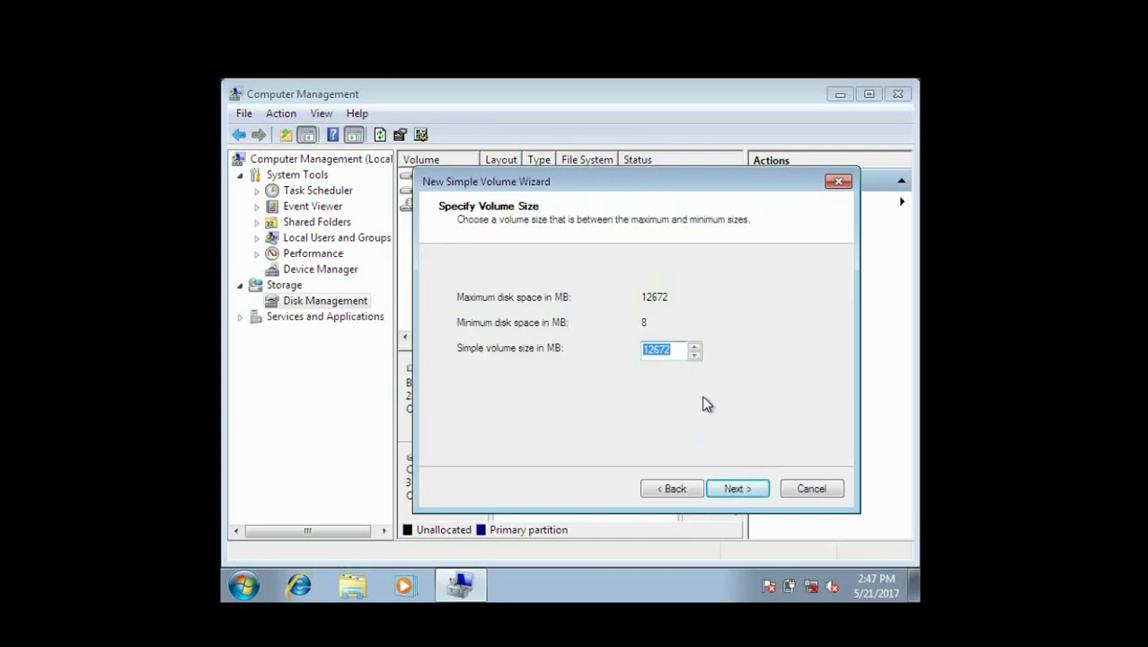
key(Return)
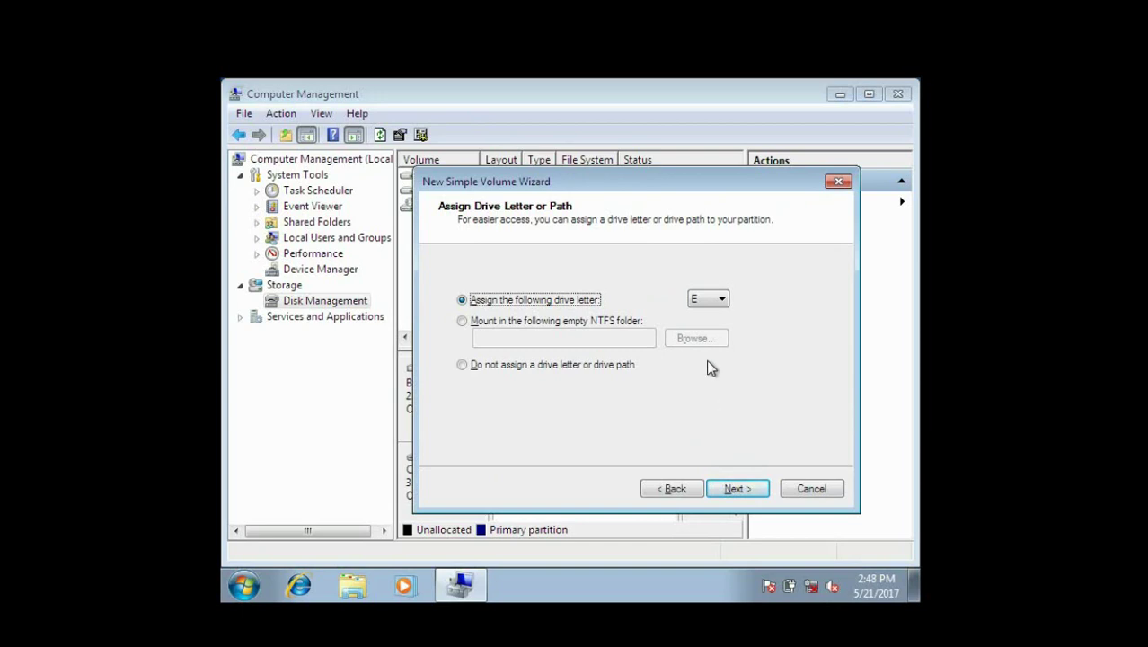
click(718, 301)
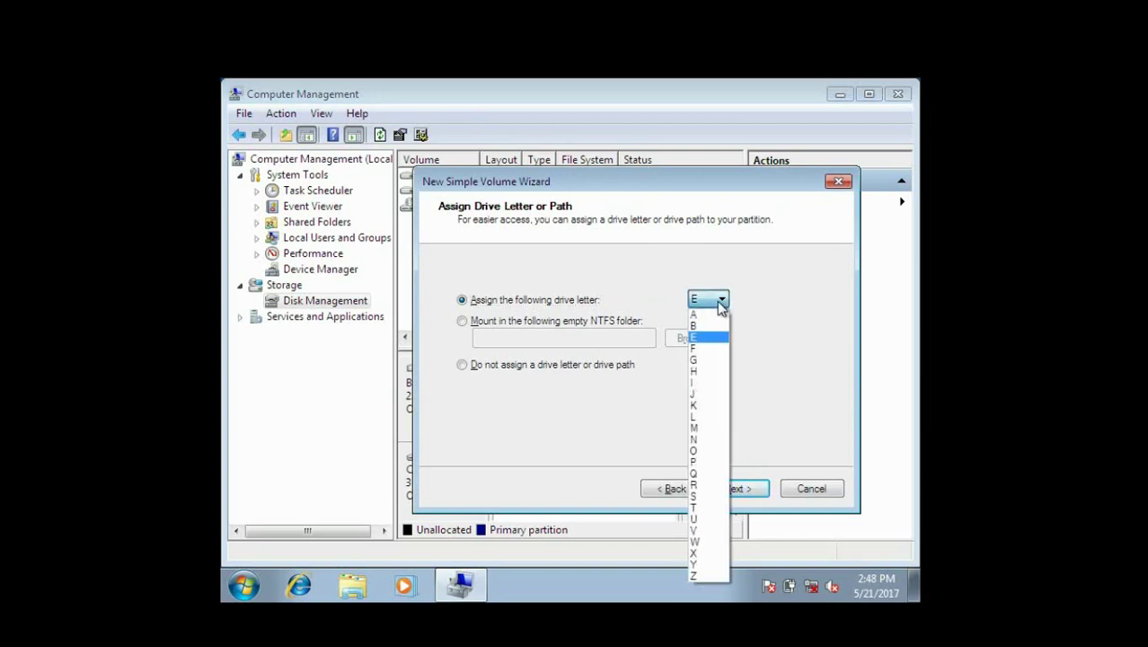
key(r)
click(720, 305)
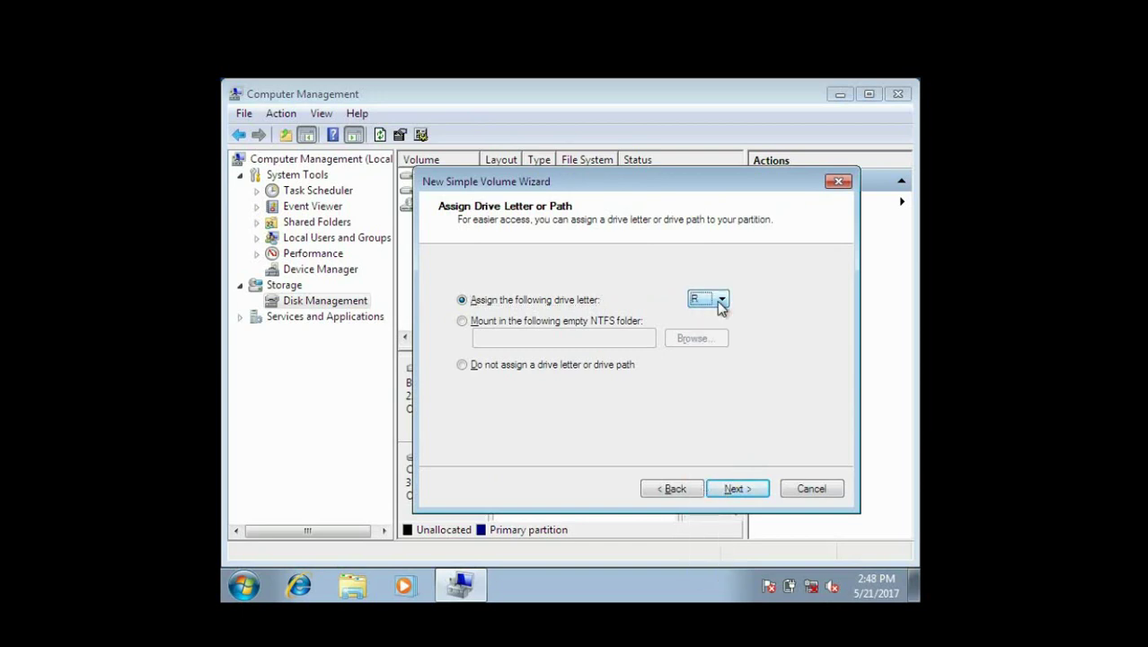
click(736, 488)
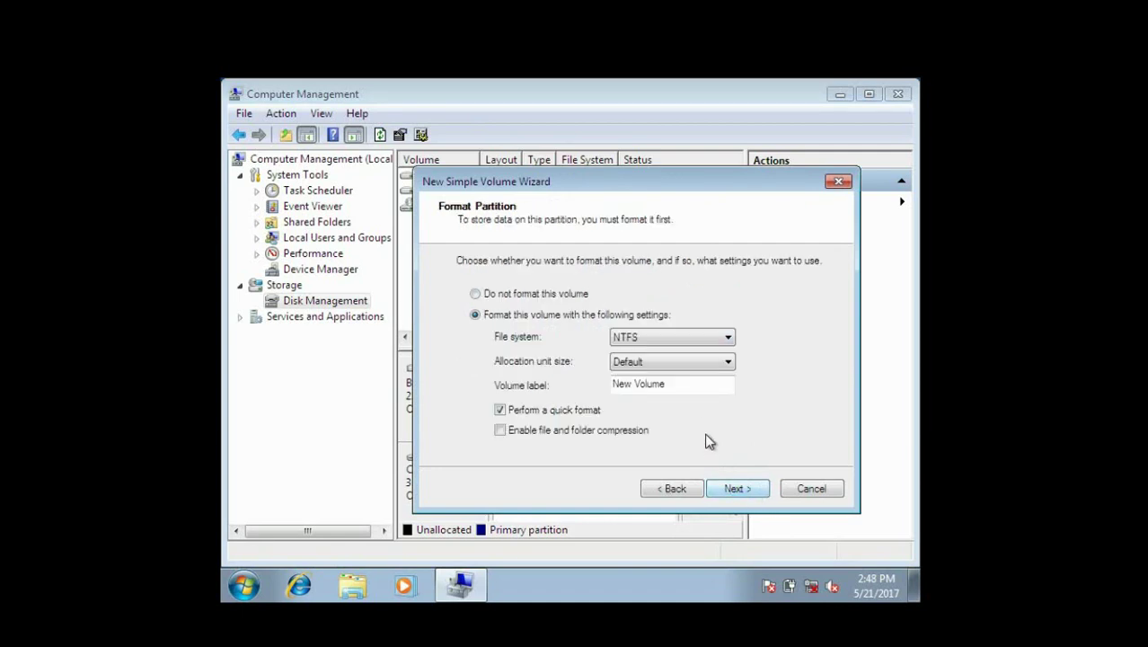
Label the new volume "Recovery Image" and create it with a quick NTFS format and the default allocation unit size
click(687, 388)
key(BackSpace)
key(BackSpace)
key(BackSpace)
key(BackSpace)
key(BackSpace)
key(BackSpace)
key(BackSpace)
key(BackSpace)
key(BackSpace)
key(BackSpace)
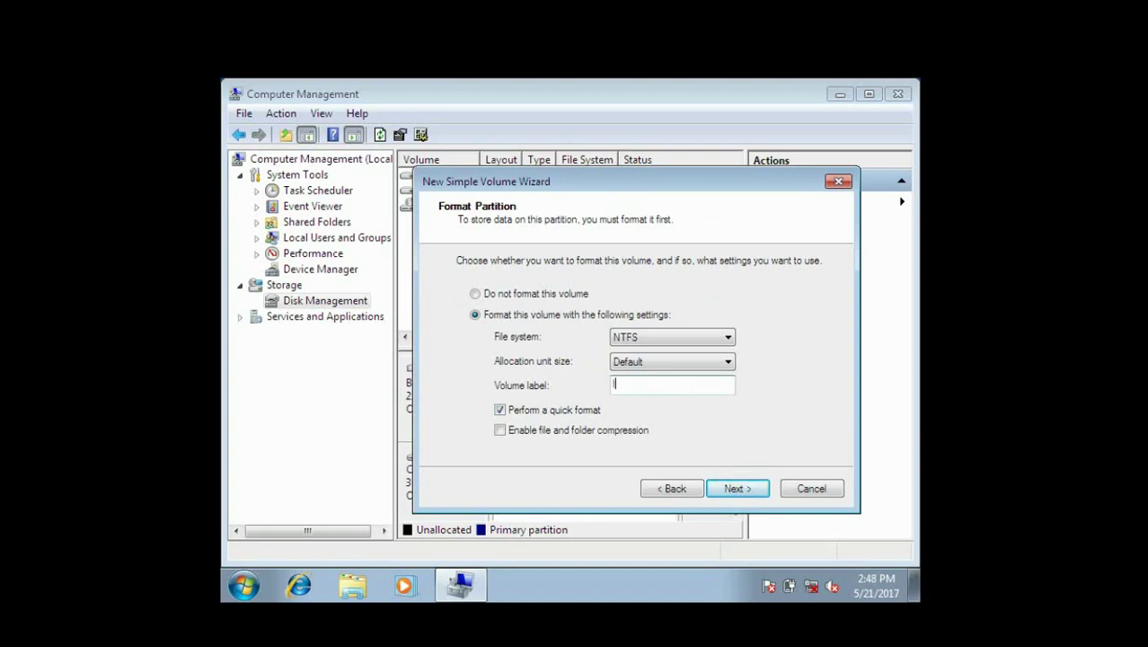
text(Recovery Image)
click(736, 488)
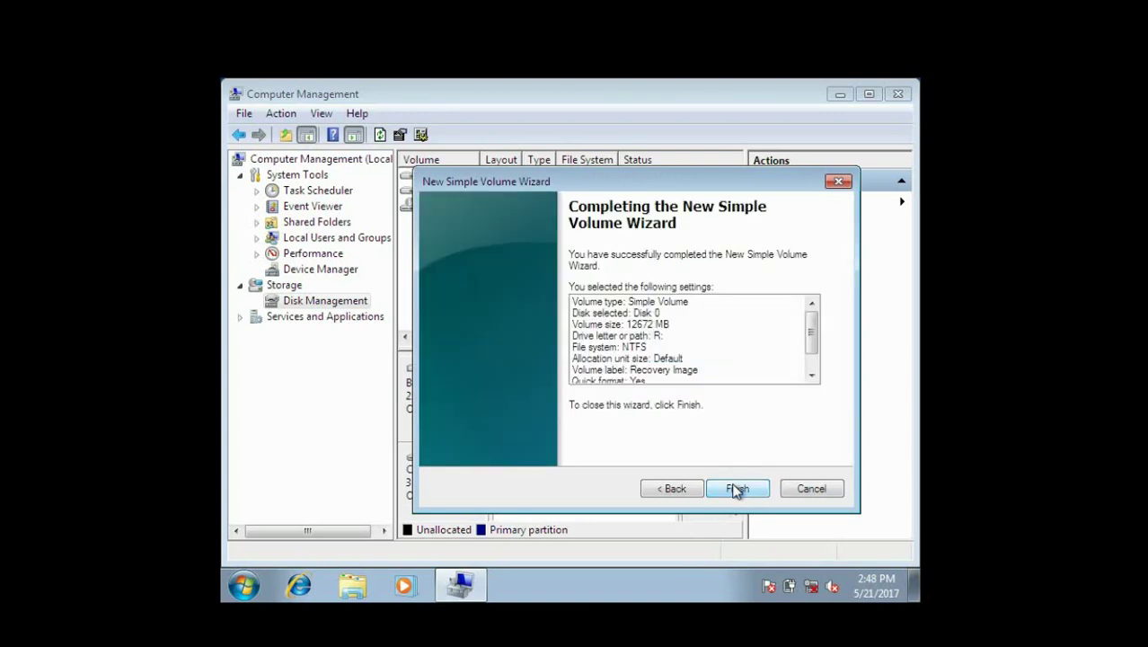
click(736, 489)
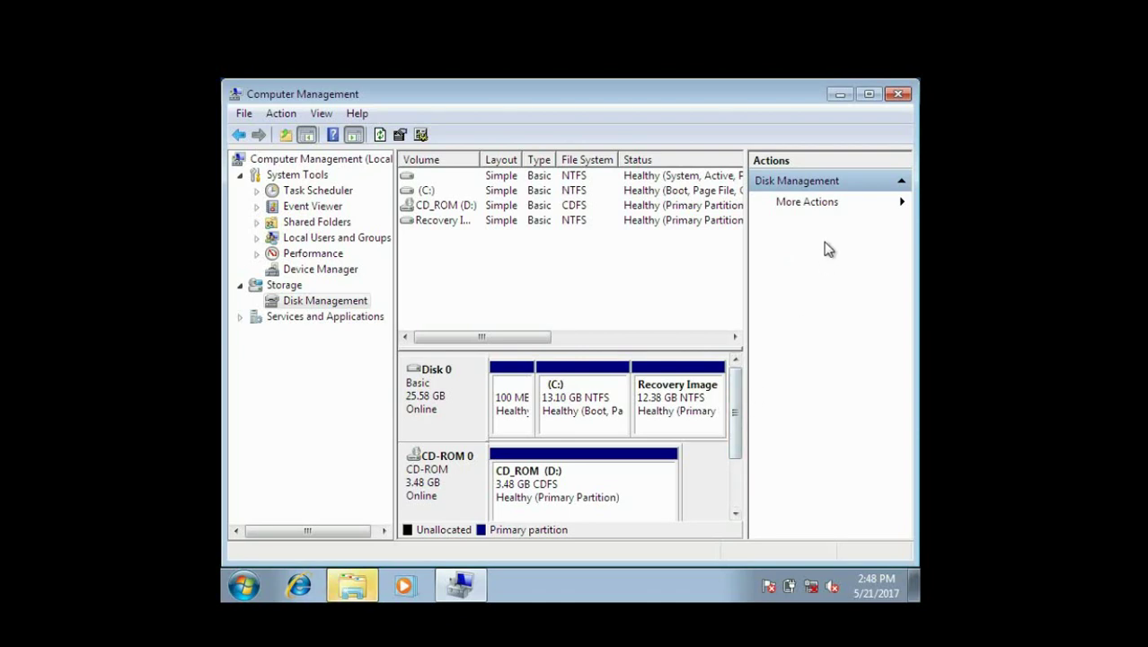
Minimise Computer Management and check the Recovery Image (R:) drive among the computer's hard disks
click(839, 97)
click(694, 109)
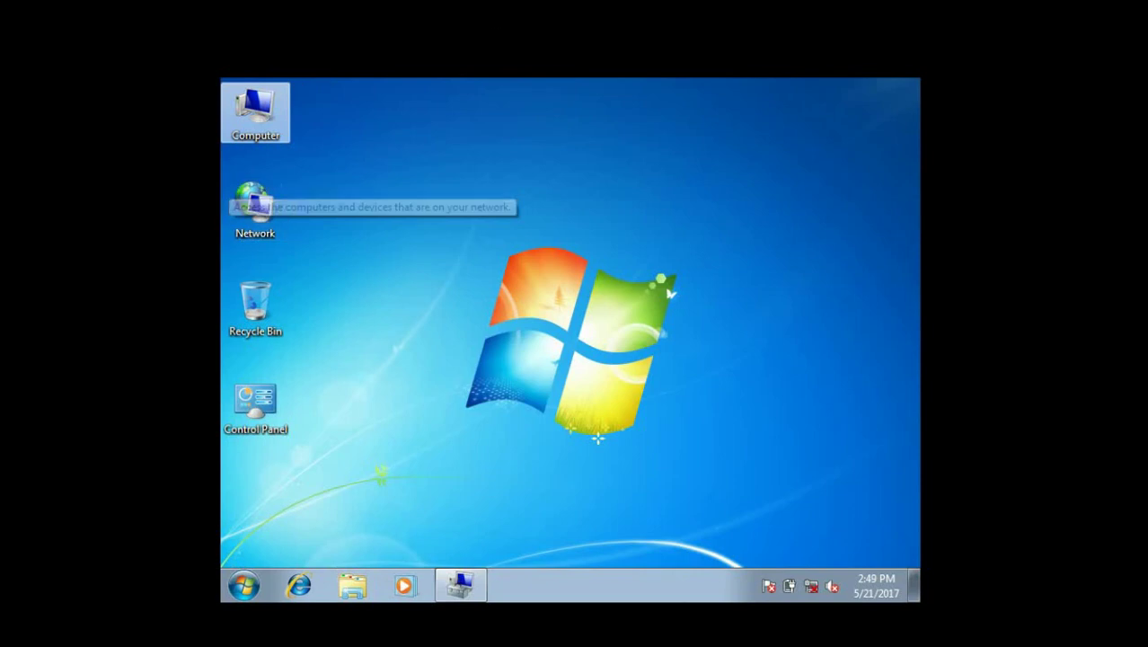
double_click(261, 117)
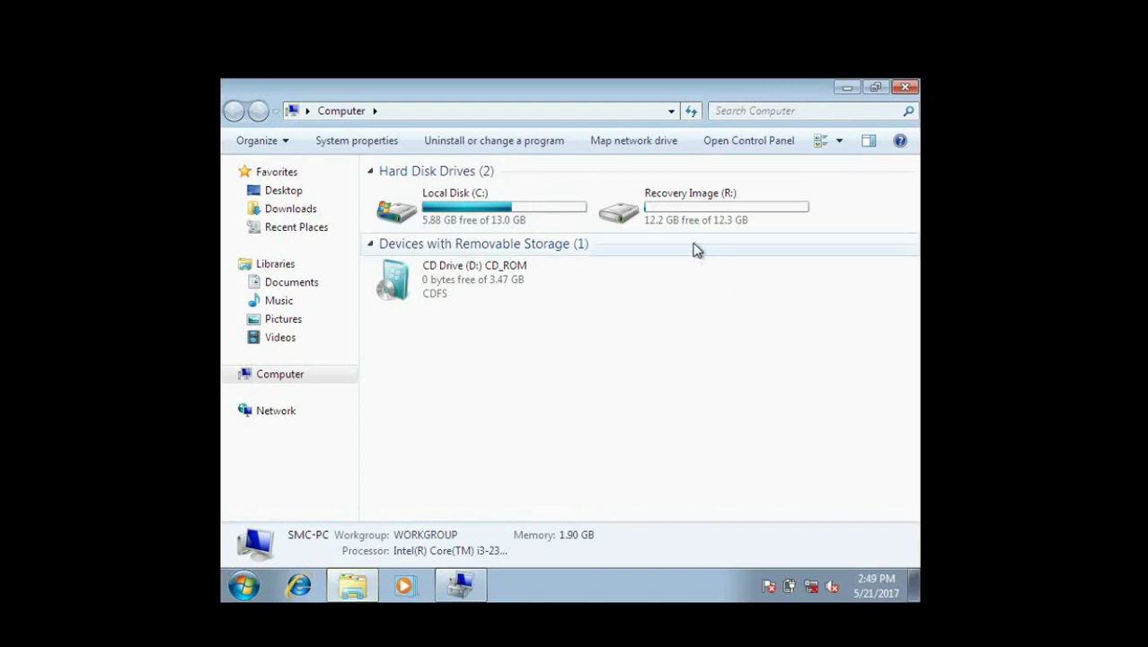
mouse_move(727, 209)
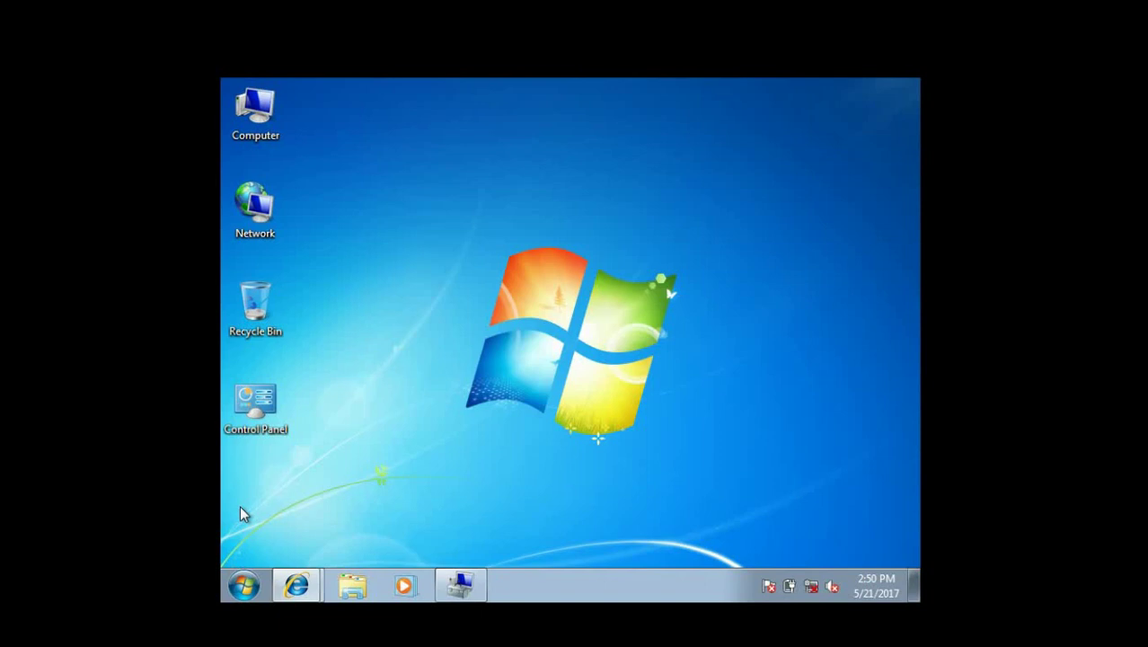
Search the installed programs for "re" and open Backup and Restore
key(super)
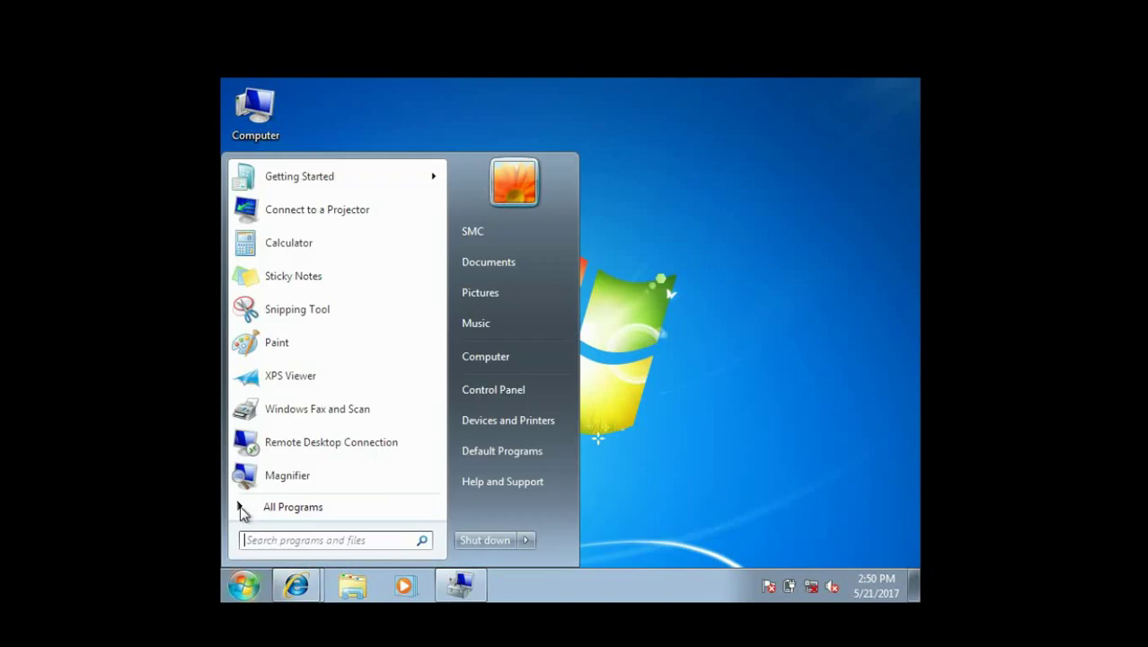
text(re)
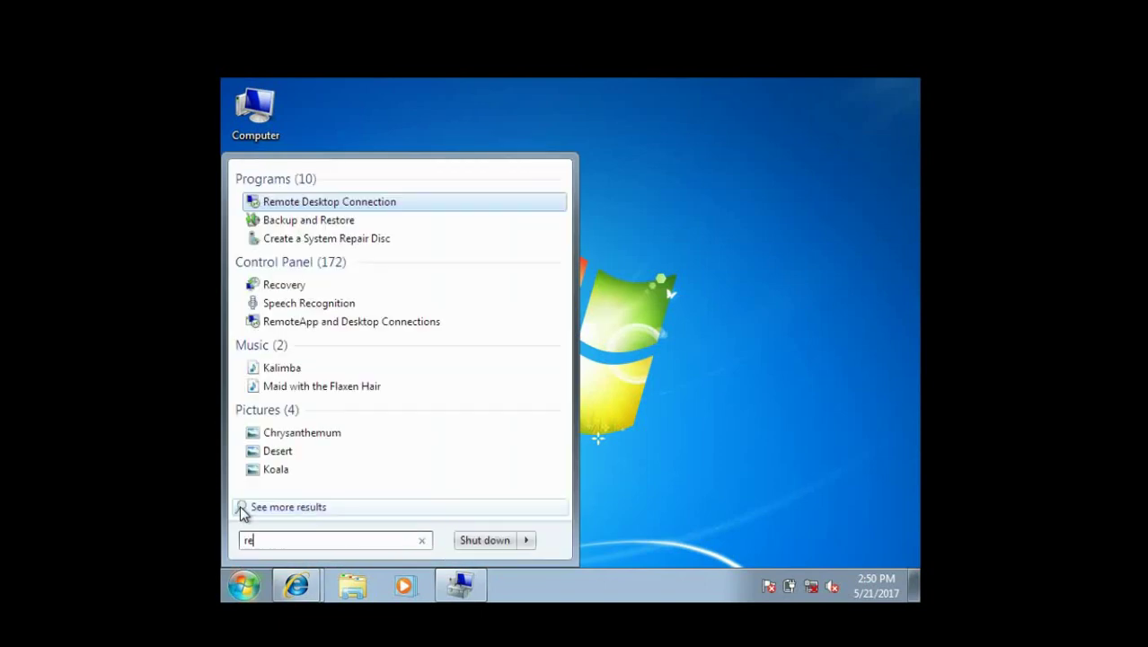
key(Down)
key(Return)
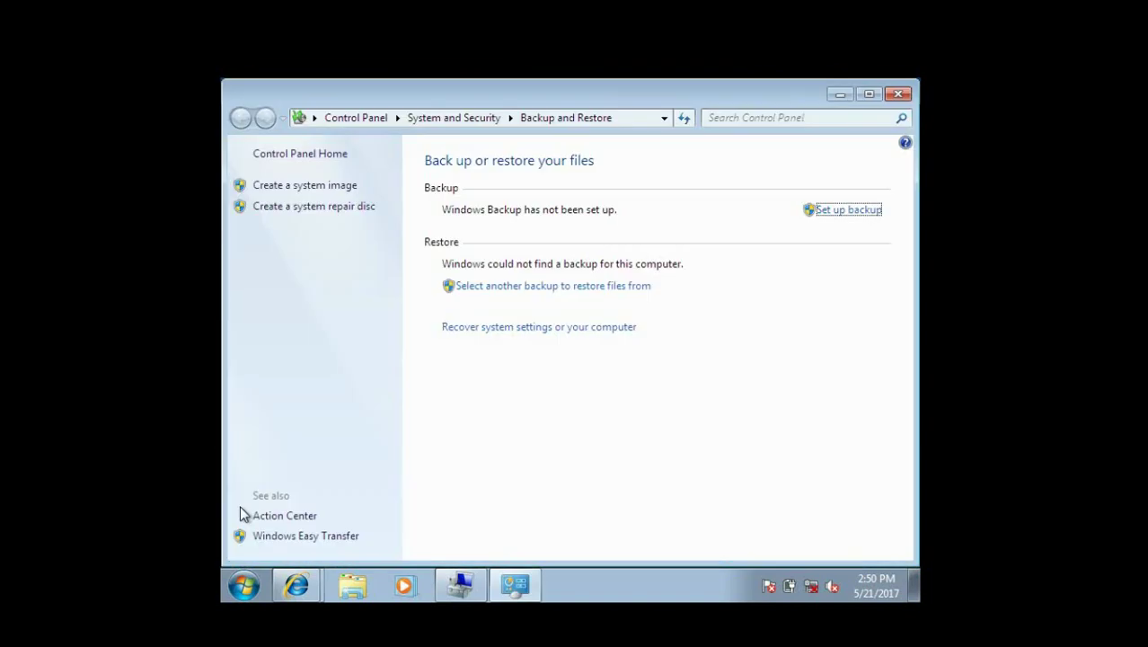
Create a system image of the system drives on the Recovery Image (R:) hard disk and start the backup
click(309, 189)
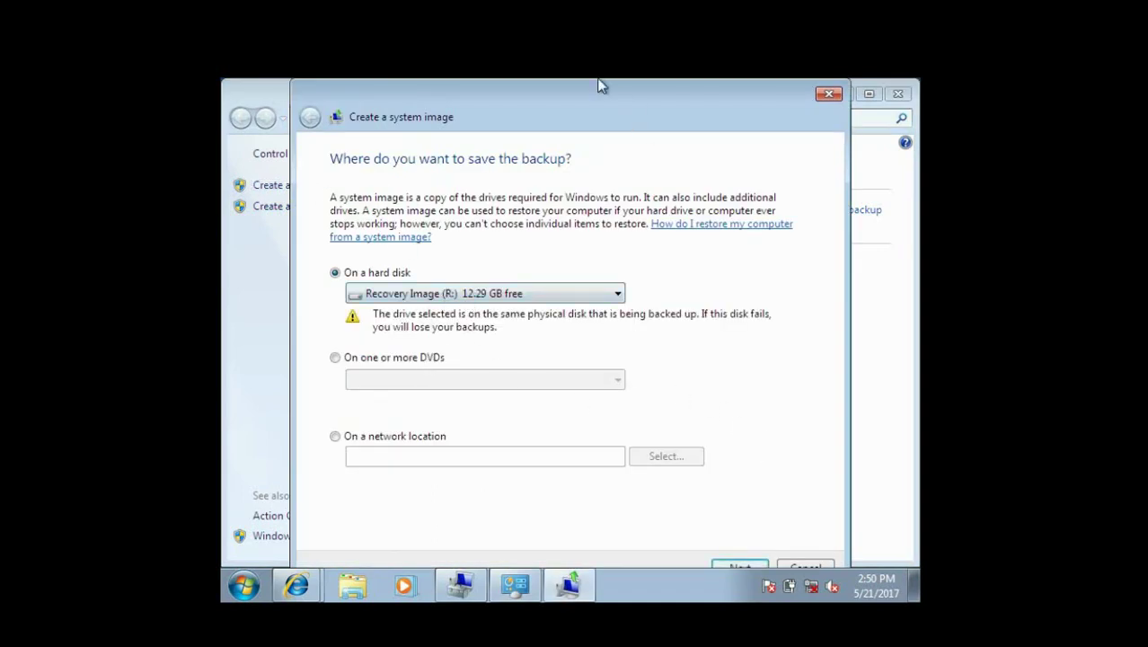
mouse_move(593, 105)
mouse_down()
mouse_move(596, 93)
mouse_move(593, 105)
mouse_up()
click(752, 564)
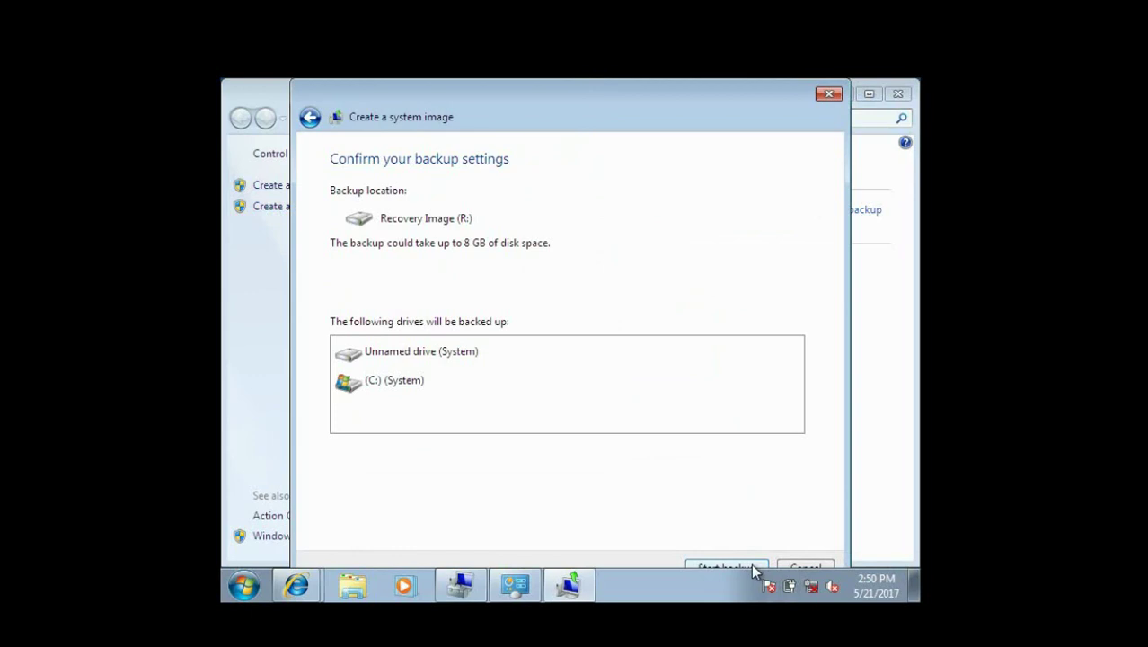
click(751, 563)
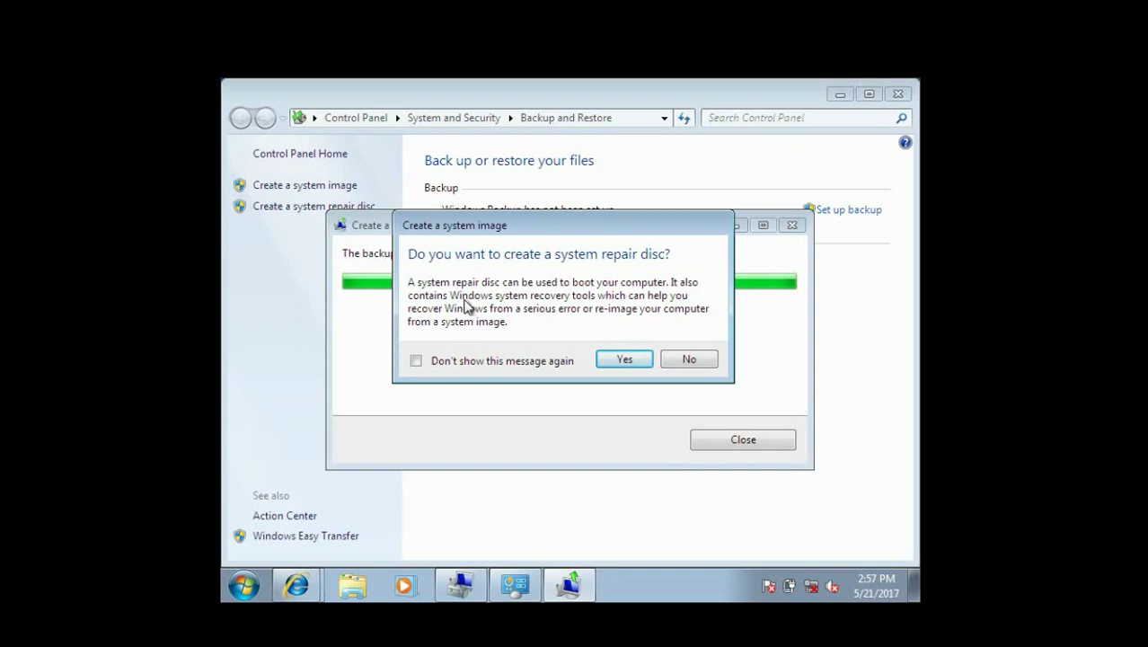
Decline creating a system repair disc and close the backup dialog, Backup and Restore, and Computer Management
click(699, 357)
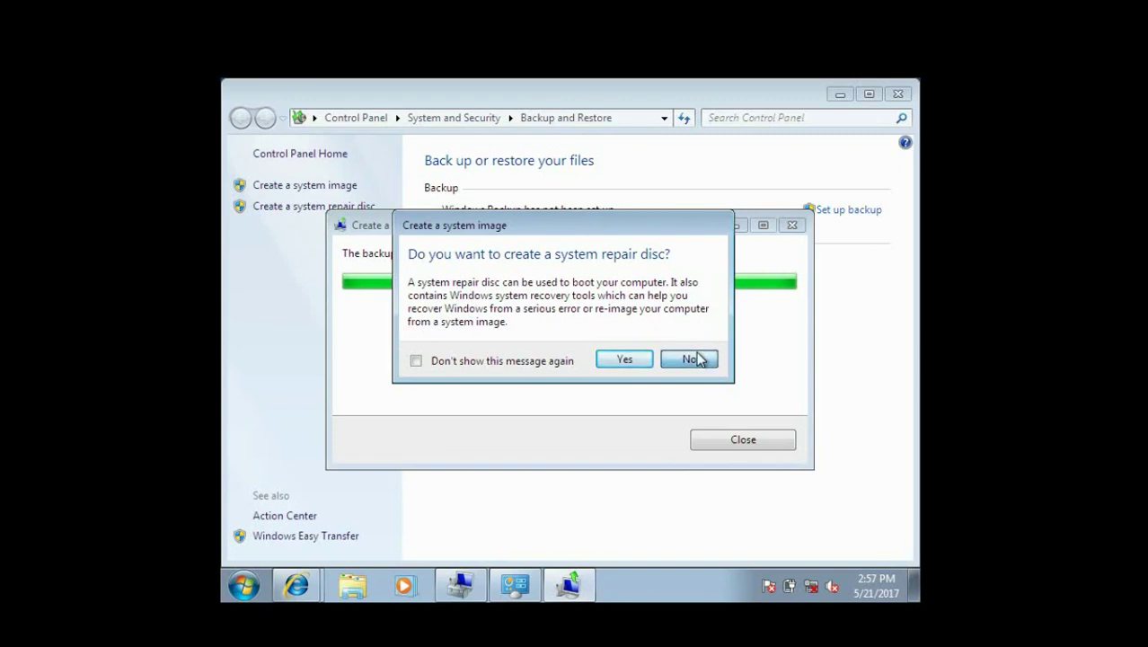
click(727, 439)
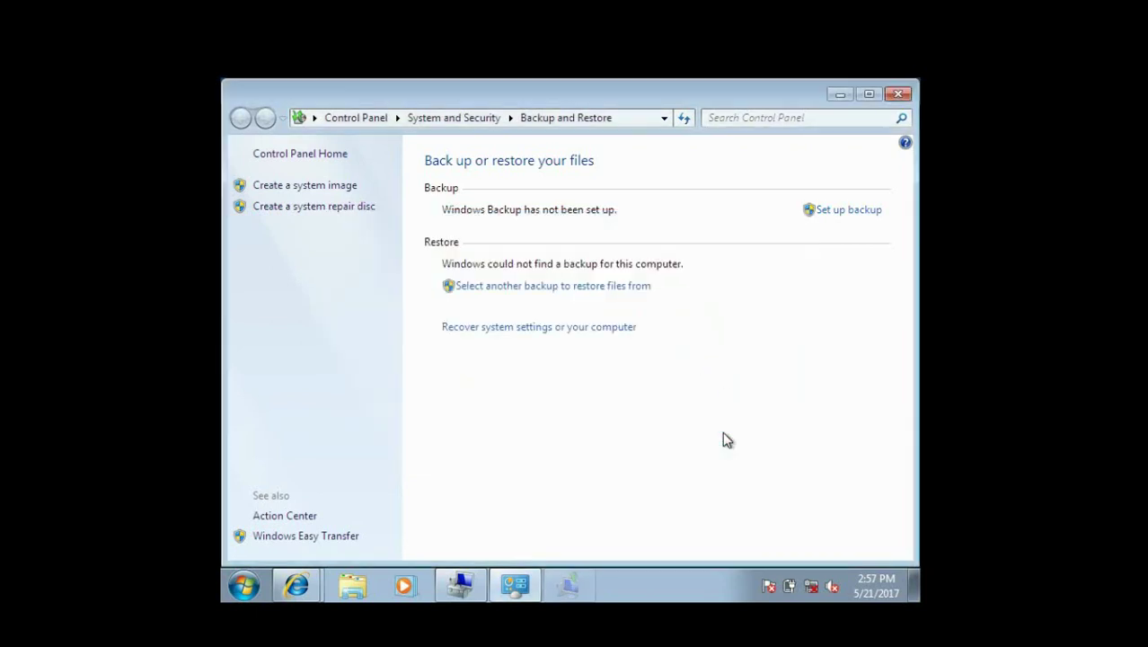
click(894, 93)
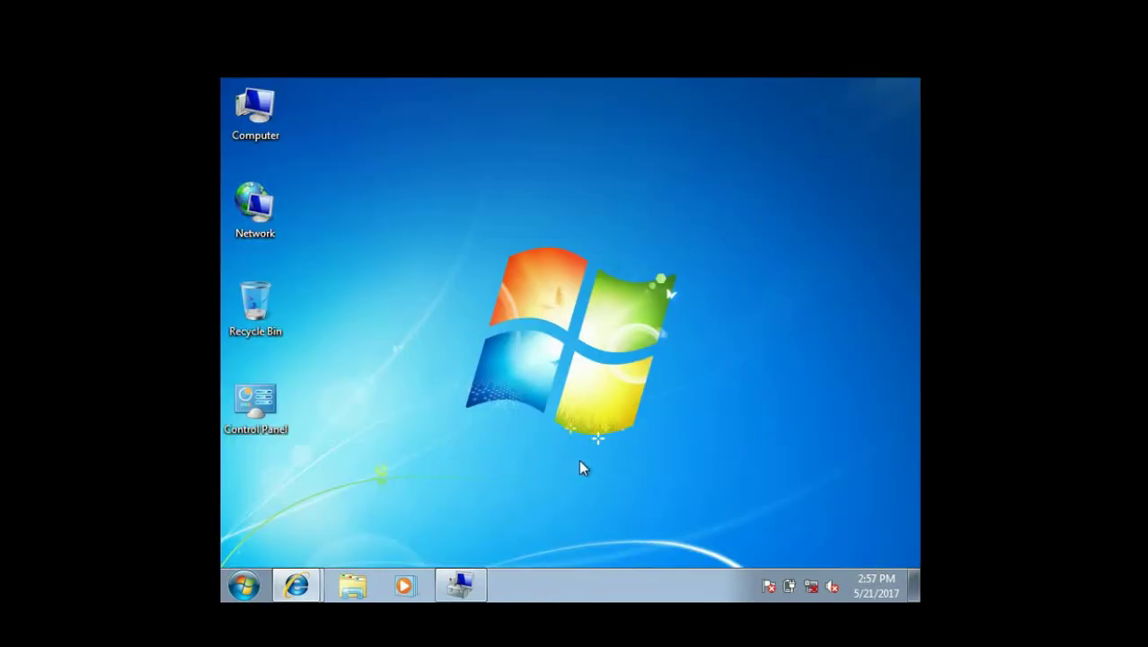
key(alt+Tab)
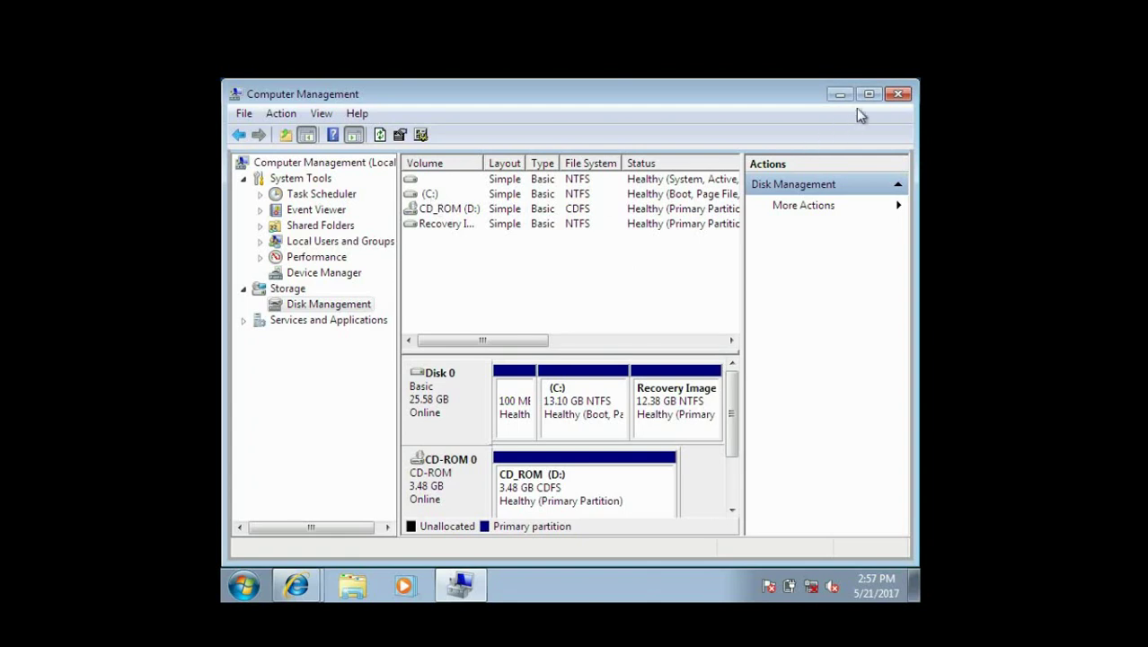
click(894, 96)
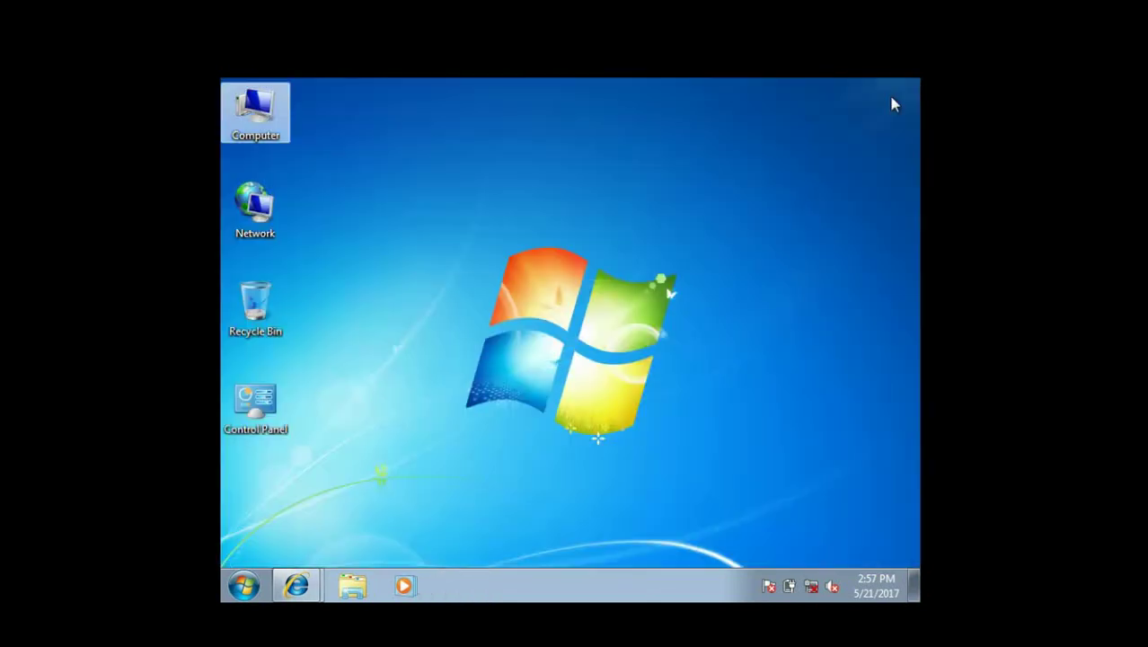
Restart the computer and boot it from the Windows 7 installation disc
click(226, 579)
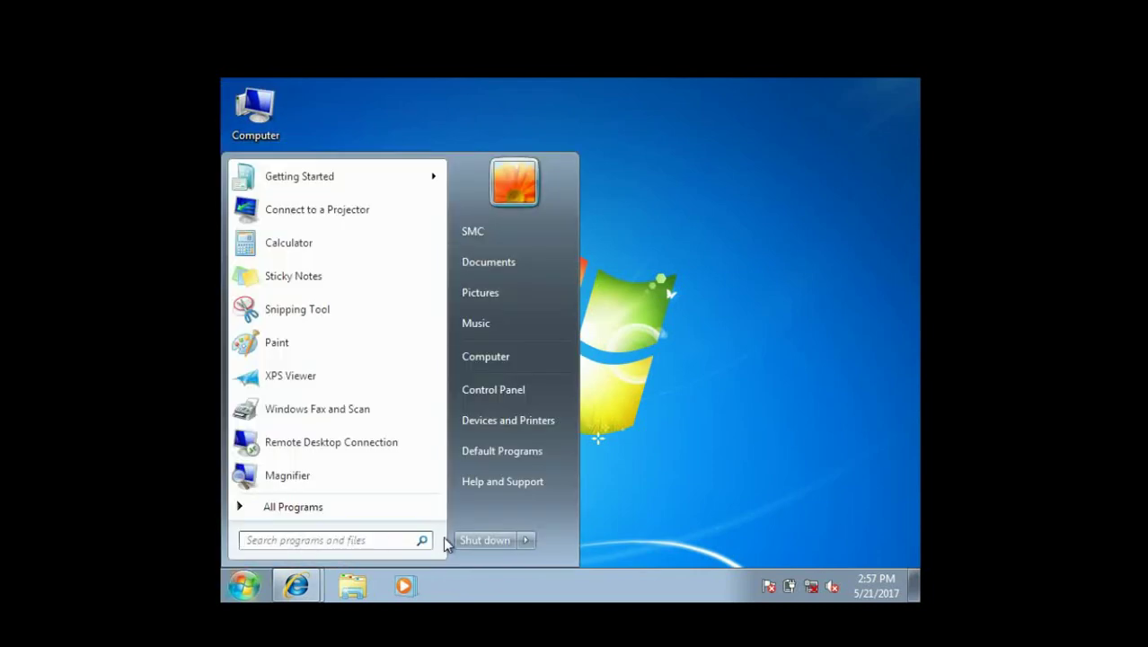
click(525, 539)
click(549, 518)
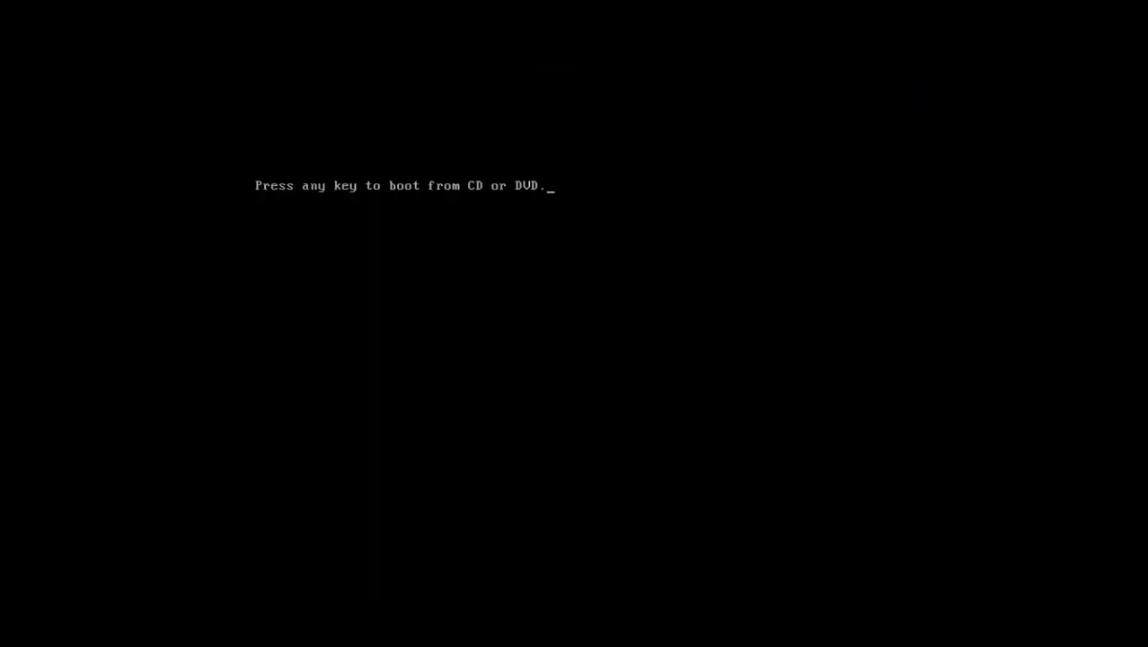
key(Return)
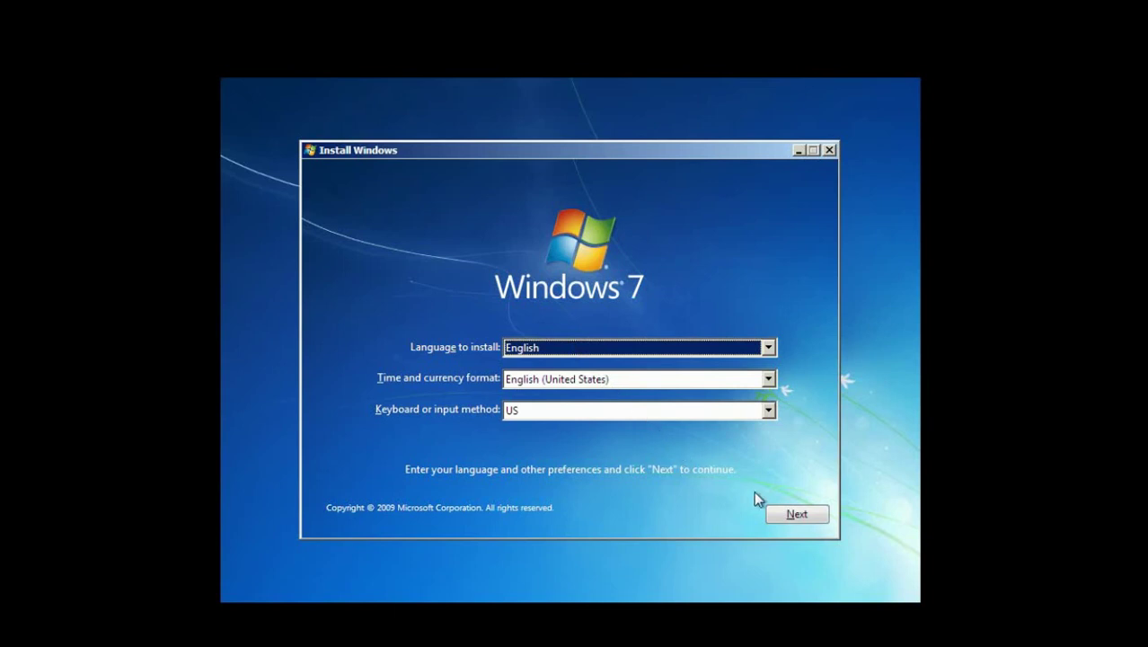
Keep the default language settings, open the computer repair options, and choose to restore the computer using a system image created earlier
click(779, 513)
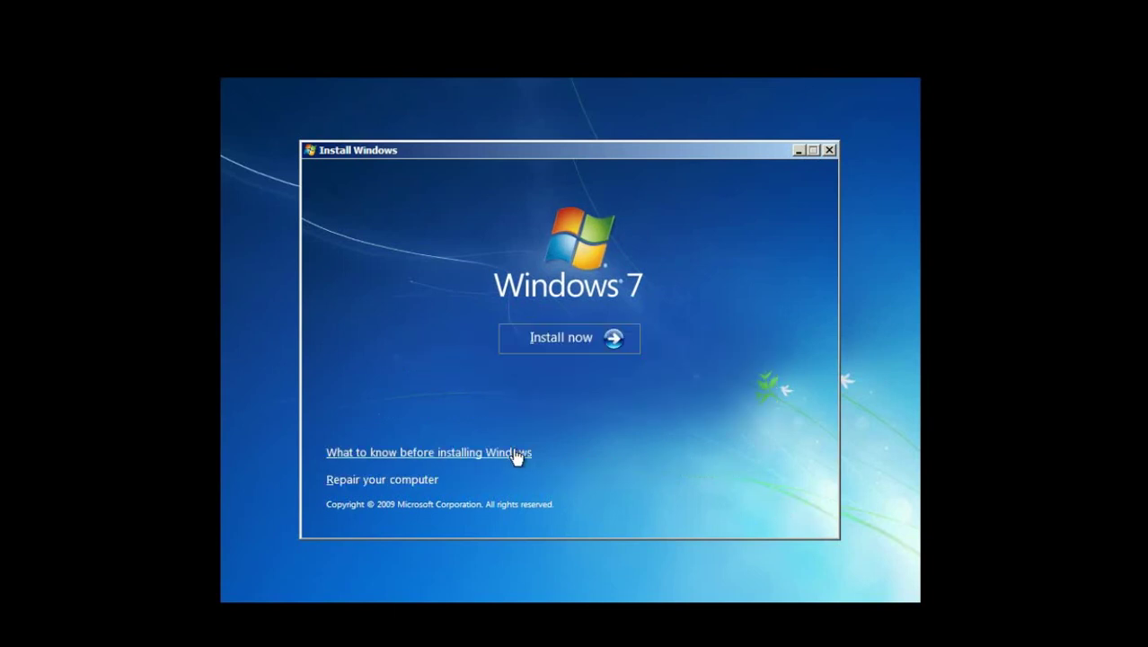
click(415, 482)
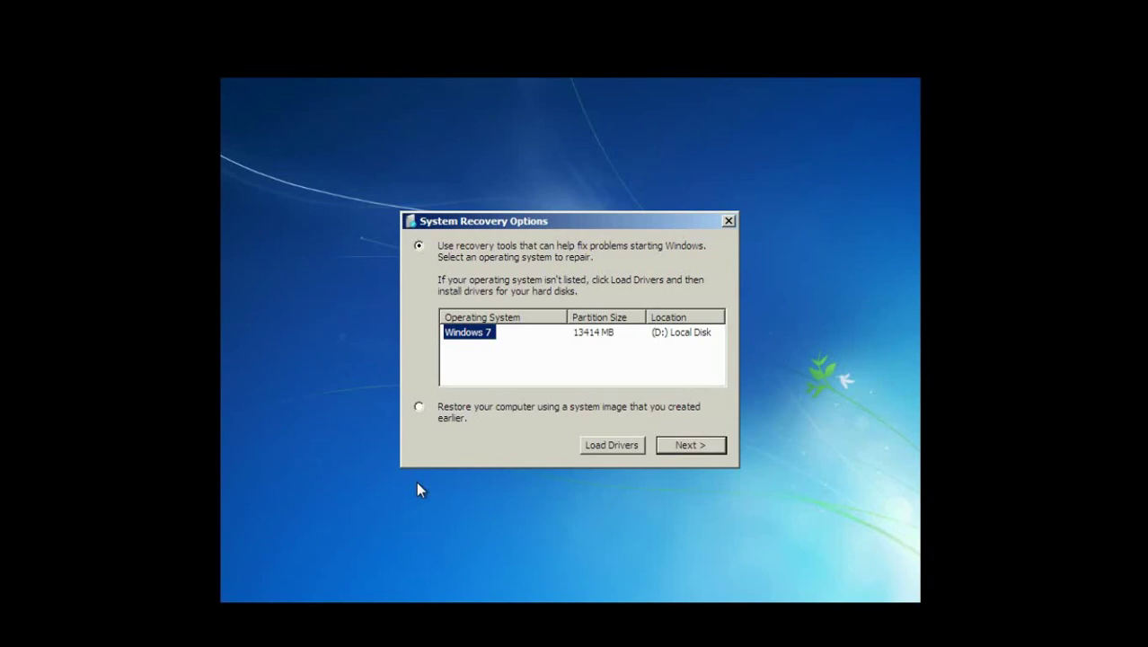
click(419, 406)
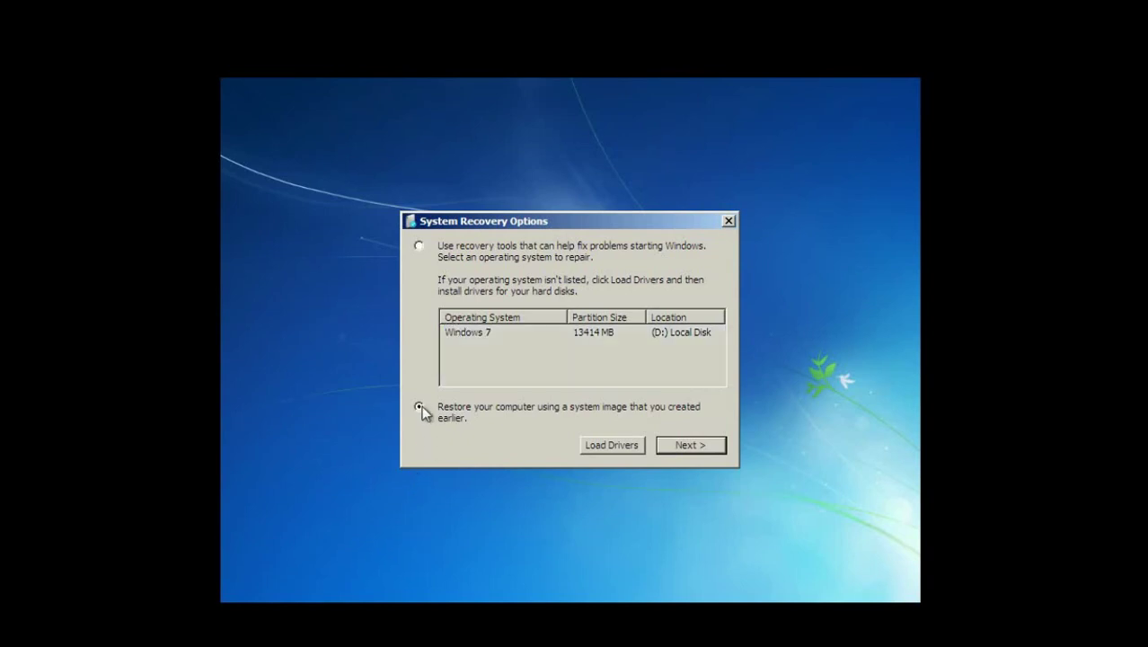
click(690, 445)
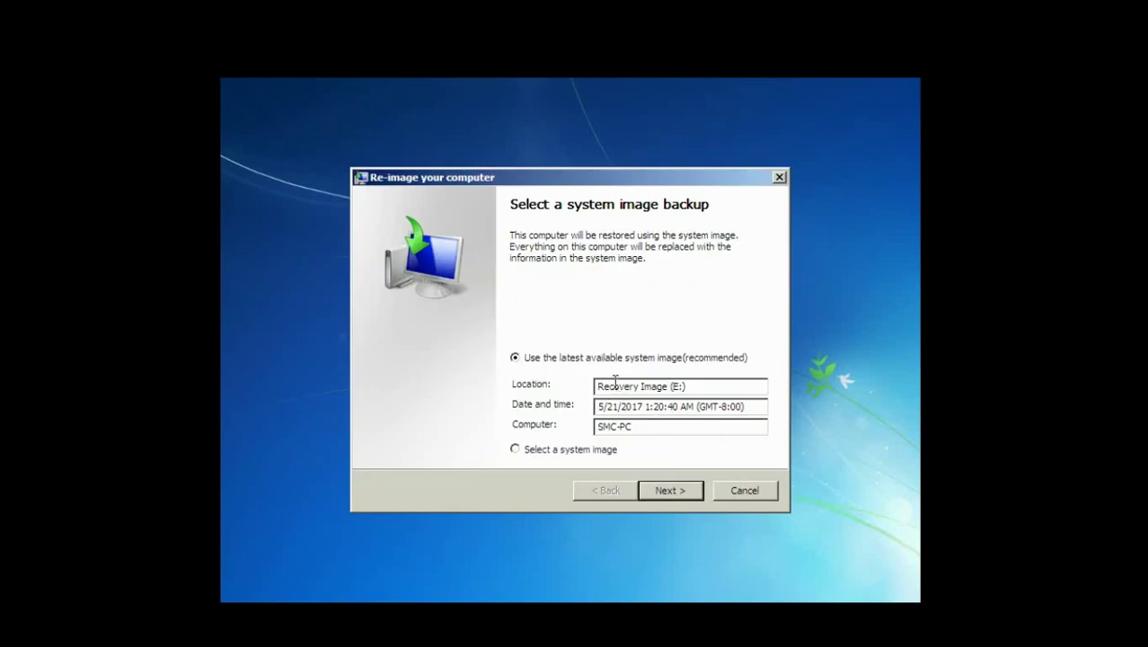
Re-image the computer from the latest available system image on Recovery Image (E:) with default restore options, confirming the data replacement
click(674, 490)
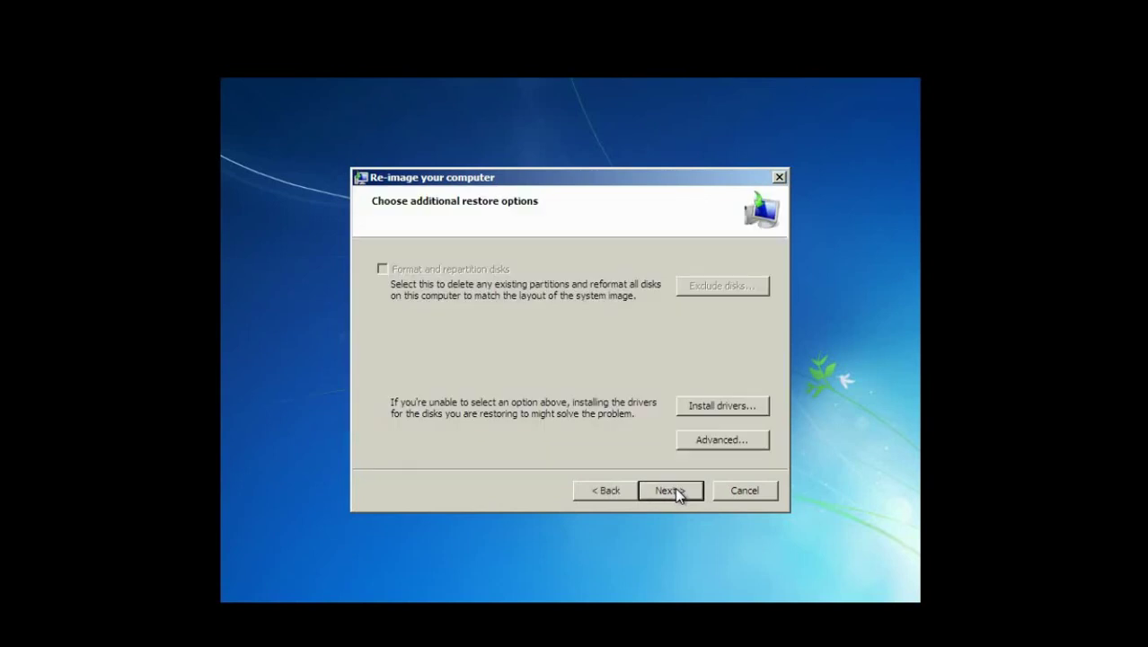
click(675, 490)
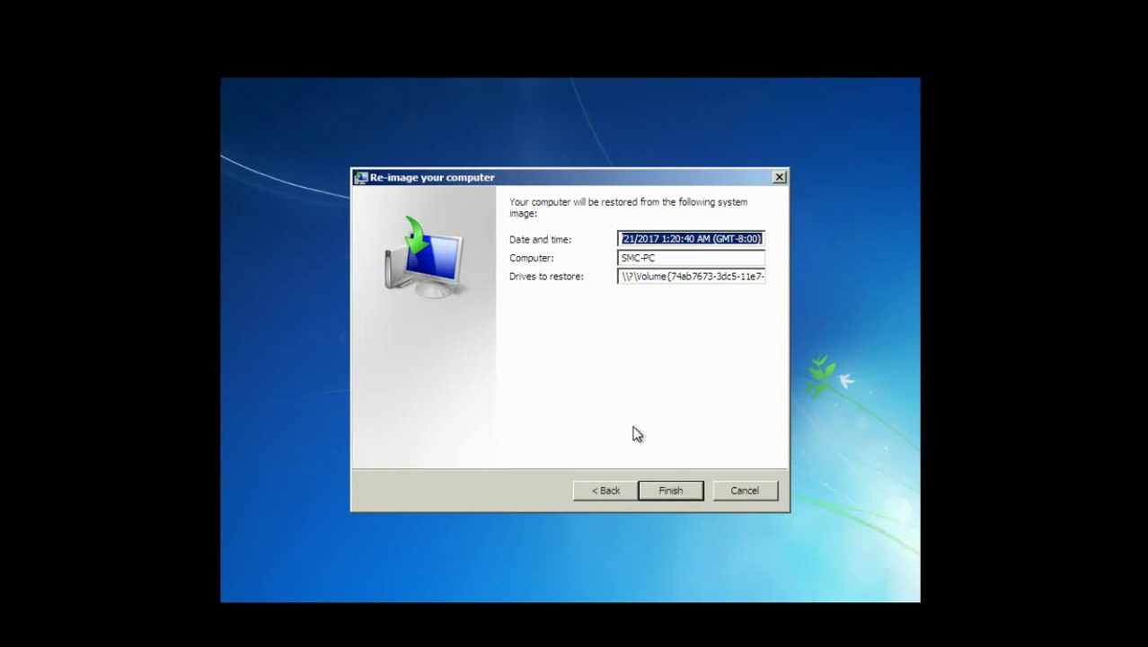
click(666, 490)
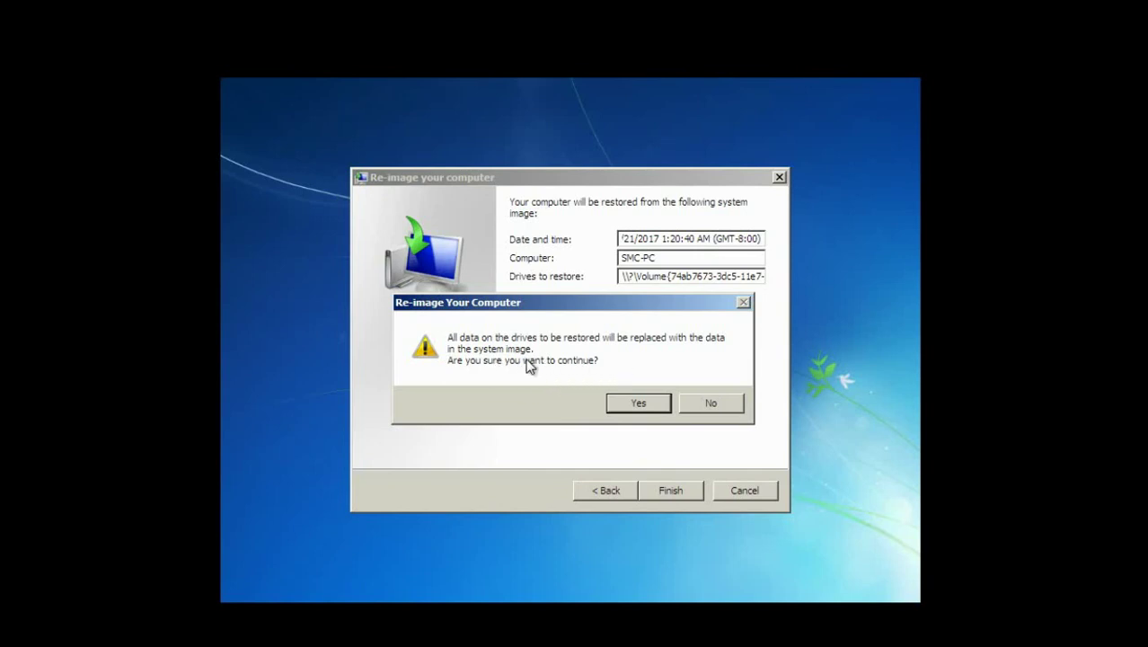
click(639, 402)
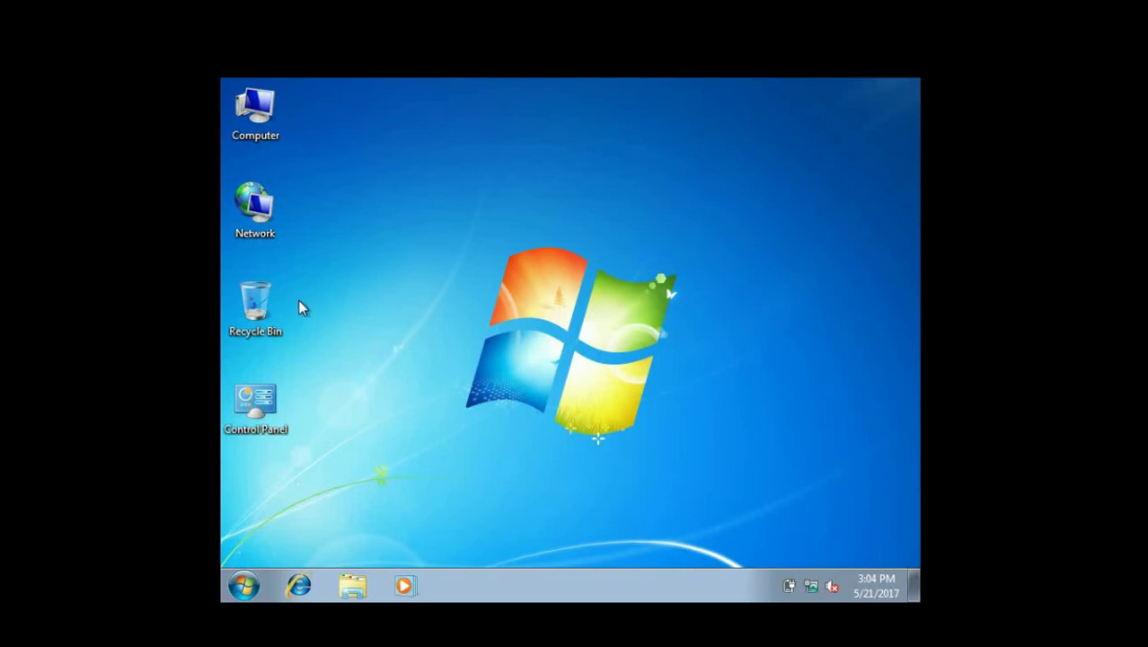
Check the drives listed in the Computer window on the restored system, and close the window
key(super)
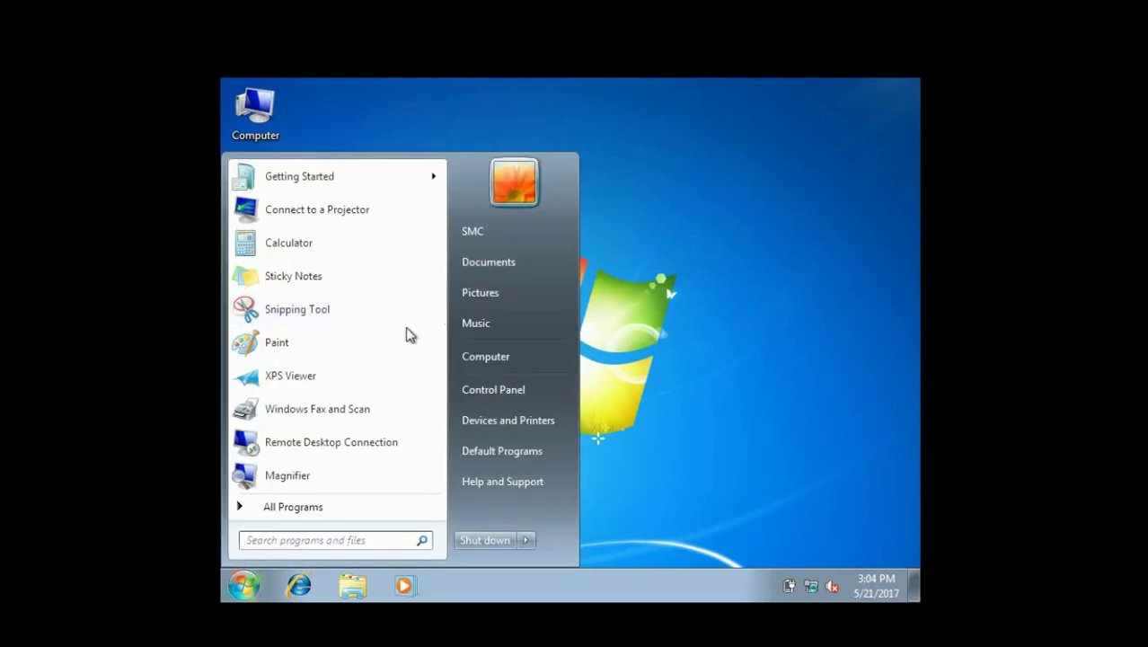
key(super+e)
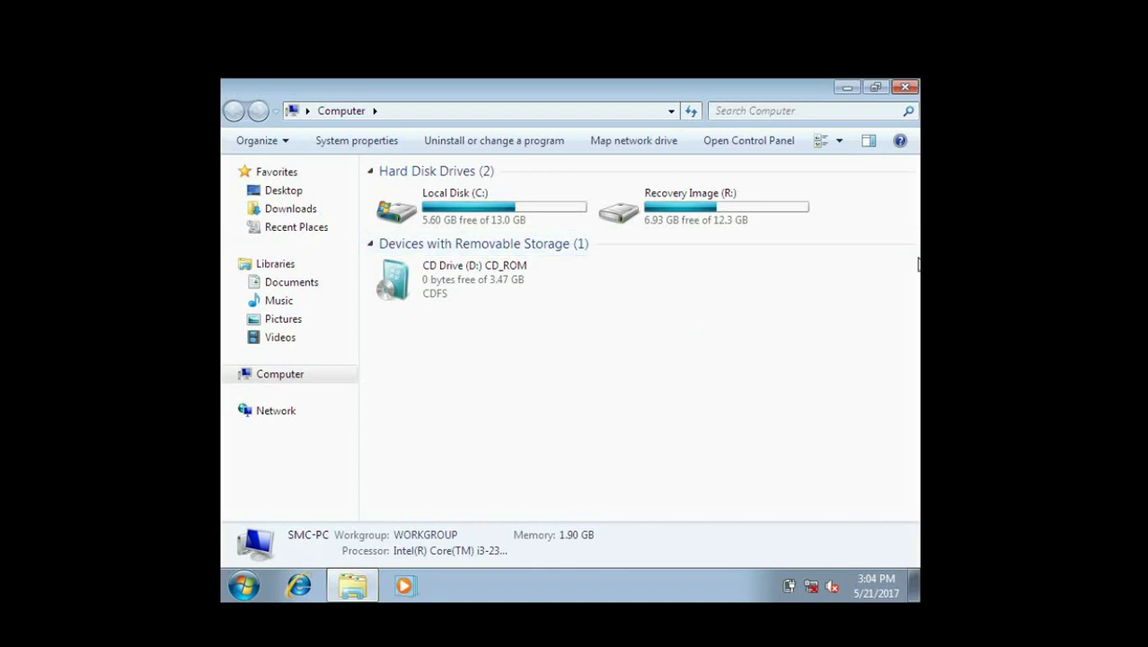
key(alt+F4)
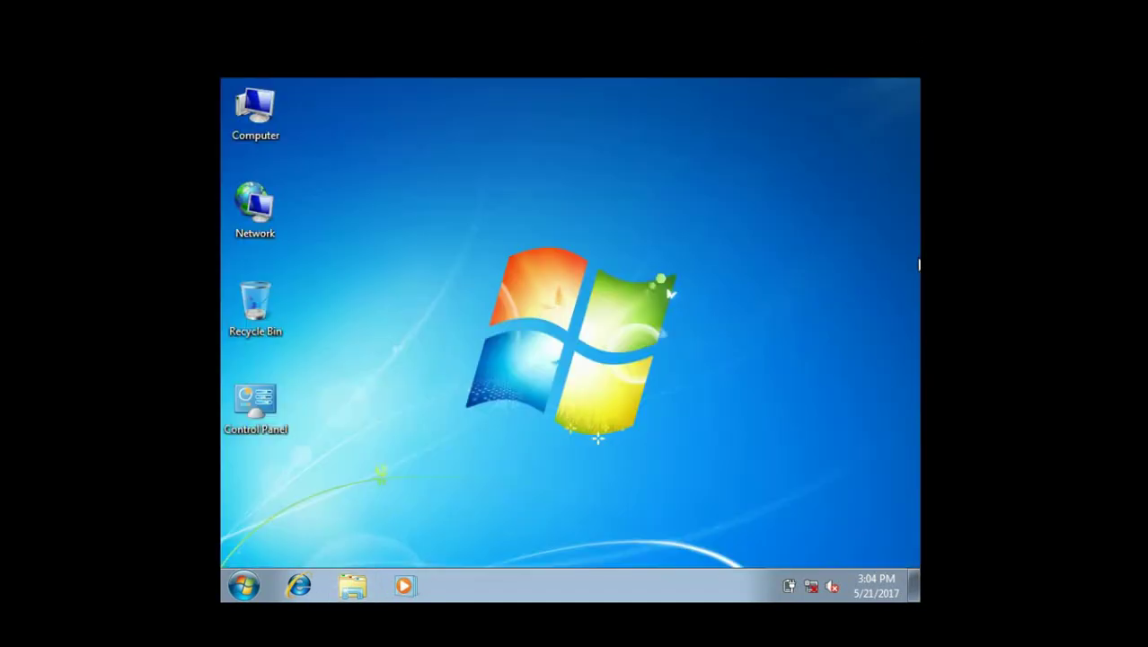